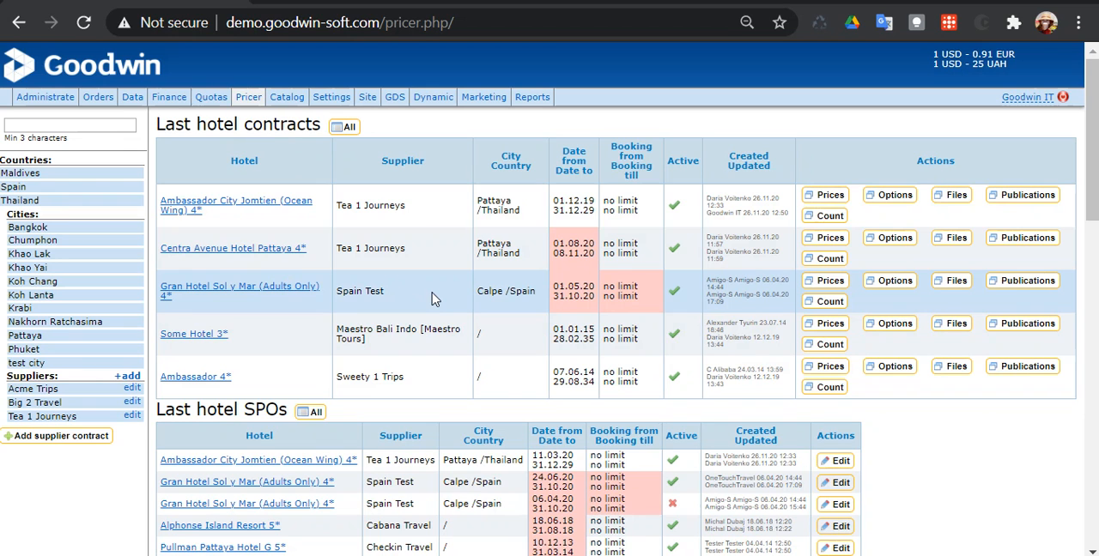
- Look through the latest hotel contracts, SPOs, promotions and services on the Pricer overview page
{"action": "scroll", "coordinate": [418, 313], "scroll_direction": "down", "scroll_amount": 3}
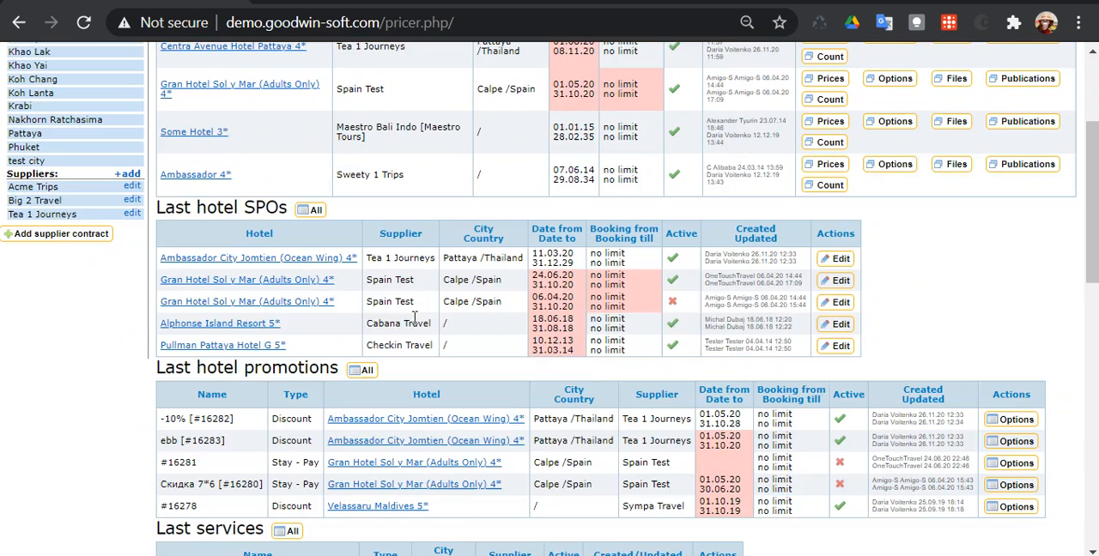
{"action": "scroll", "coordinate": [415, 318], "scroll_direction": "down", "scroll_amount": 1}
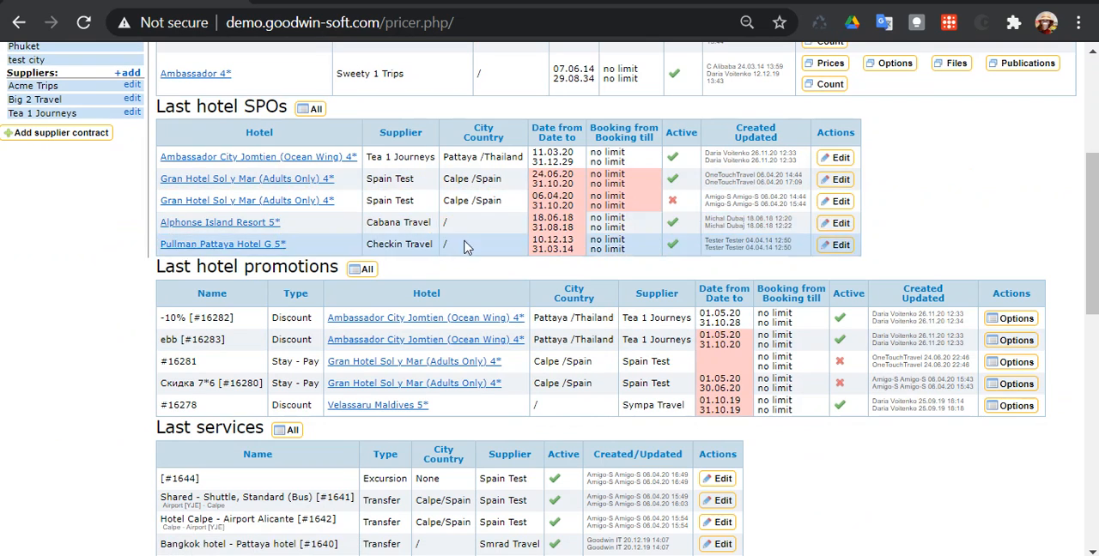
{"action": "scroll", "coordinate": [464, 246], "scroll_direction": "up", "scroll_amount": 2}
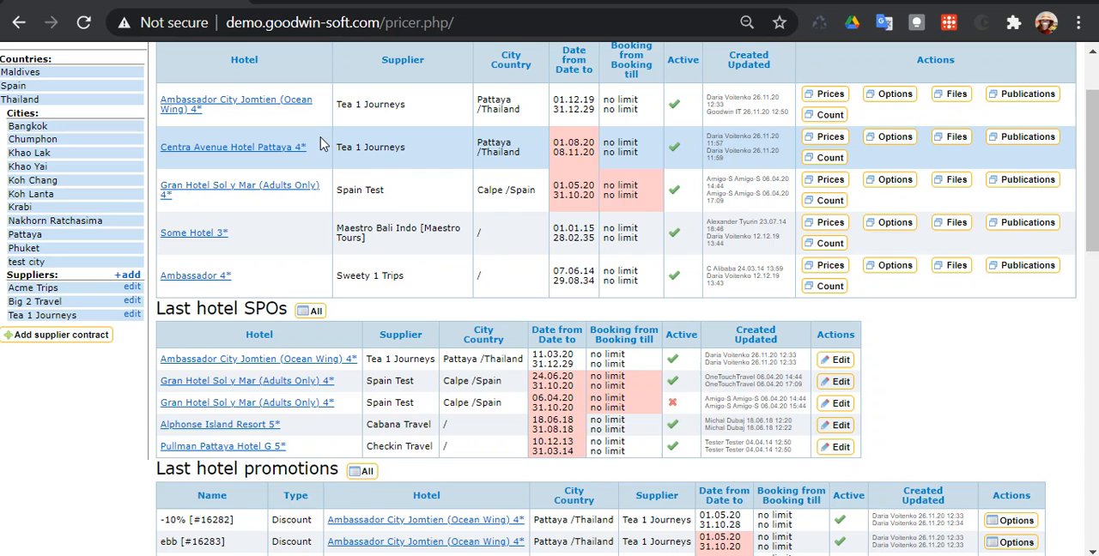
{"action": "scroll", "coordinate": [368, 163], "scroll_direction": "up", "scroll_amount": 1}
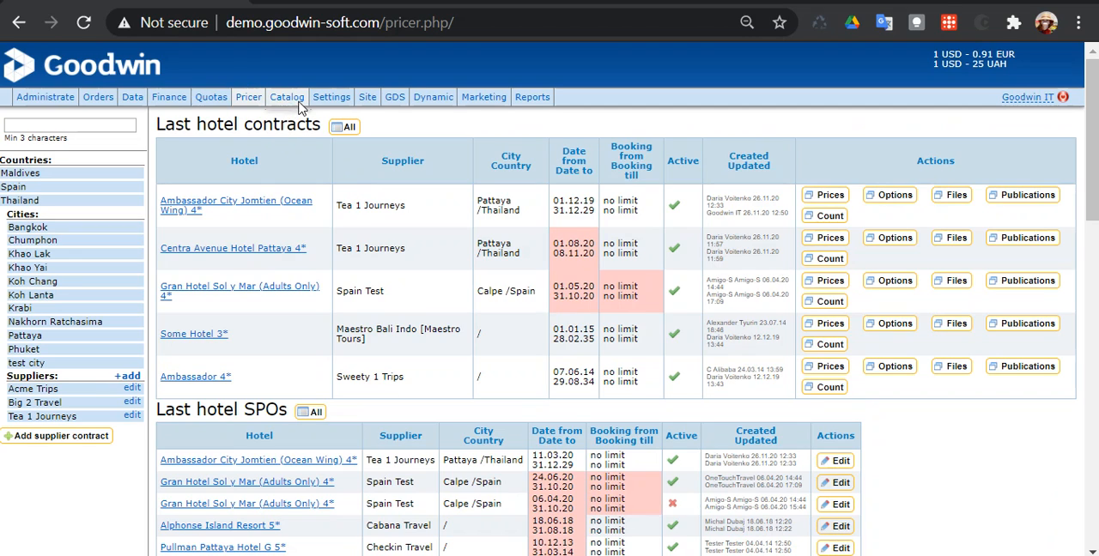
{"action": "mouse_move", "coordinate": [290, 100]}
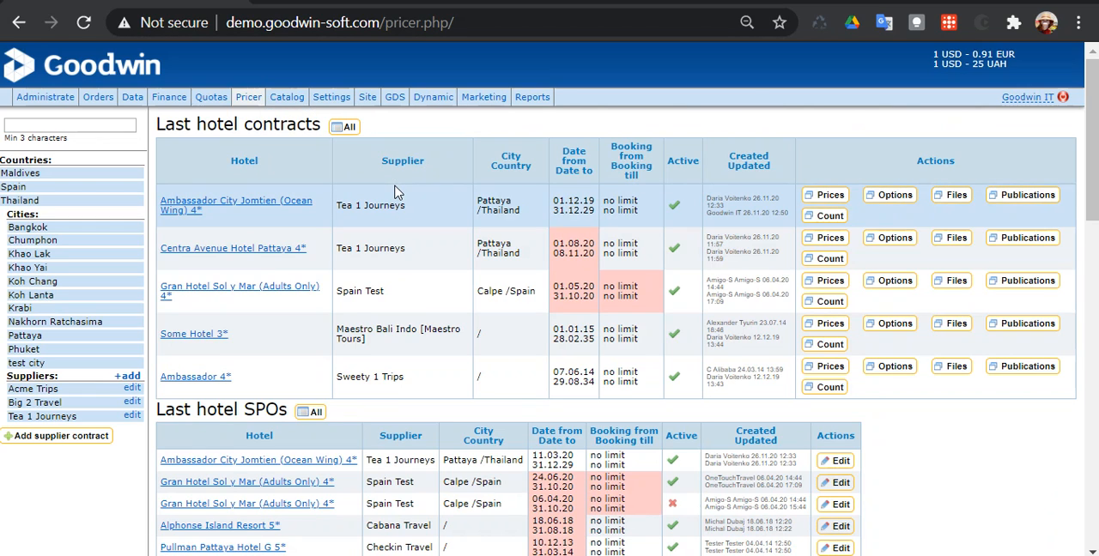
{"action": "mouse_move", "coordinate": [96, 100]}
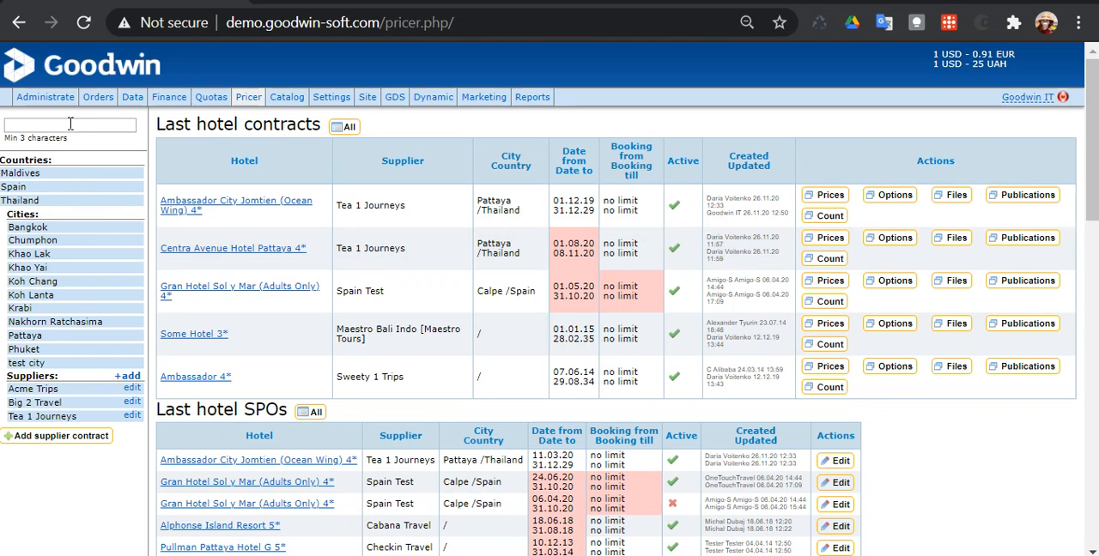
- Search the hotels for "test" and dismiss the suggestions without choosing one
{"action": "left_click", "coordinate": [70, 125]}
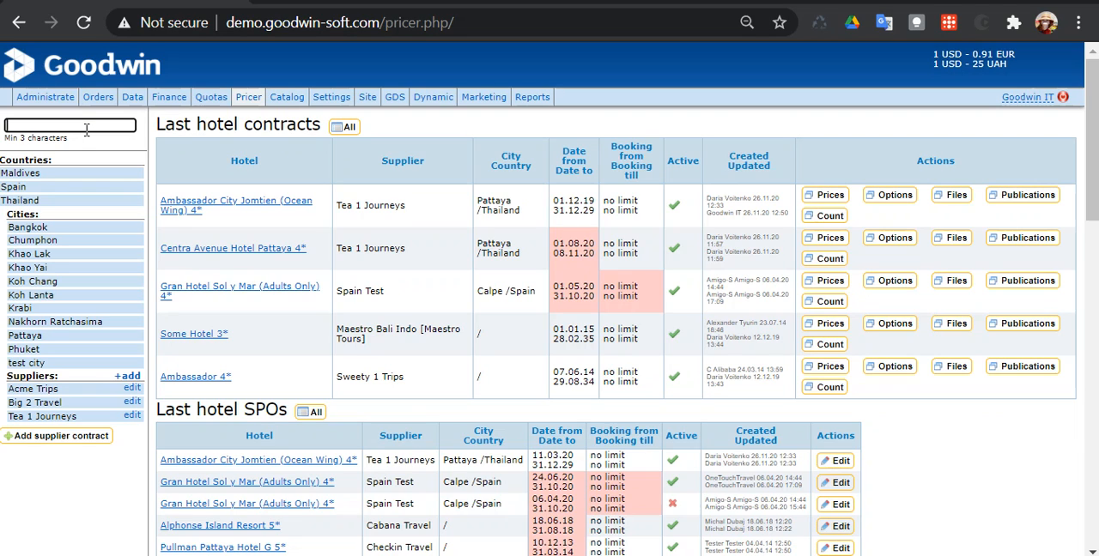
{"action": "type", "text": "test"}
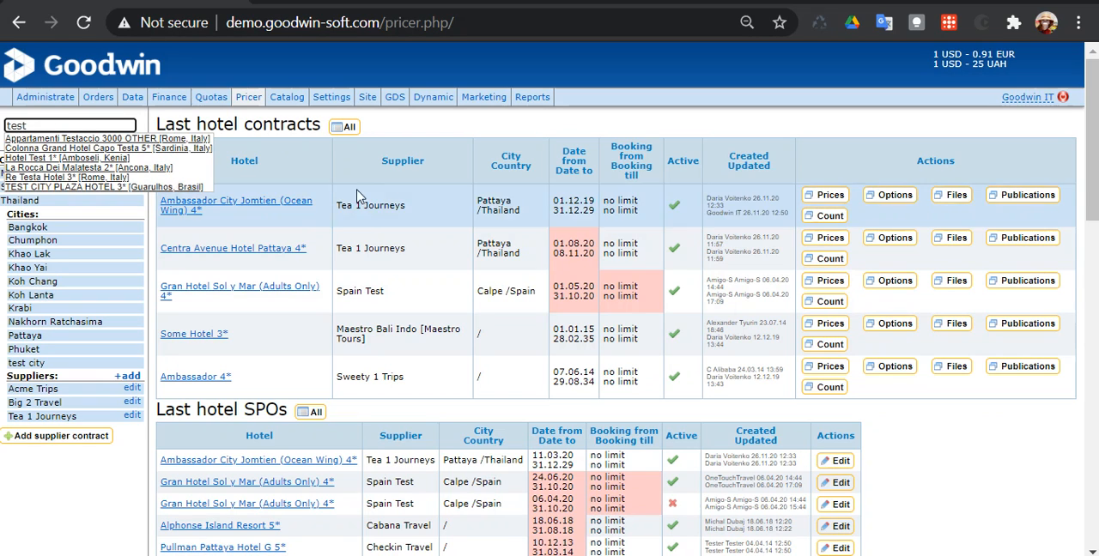
{"action": "left_click", "coordinate": [362, 163]}
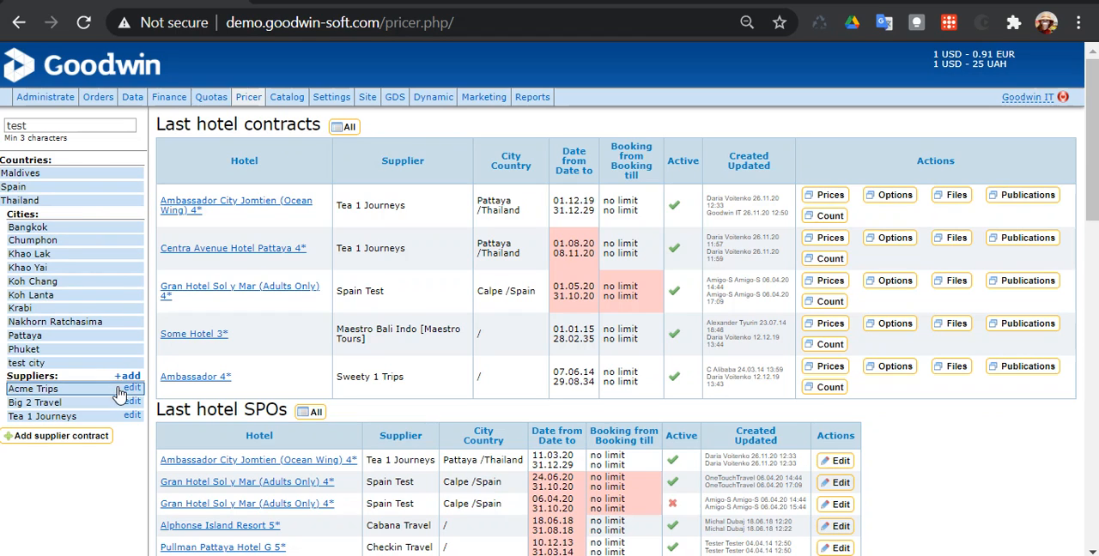
- Browse the countries to Thailand, list the hotels in Pattaya and open the Adelphi Pattaya (4*) page
{"action": "left_click", "coordinate": [58, 200]}
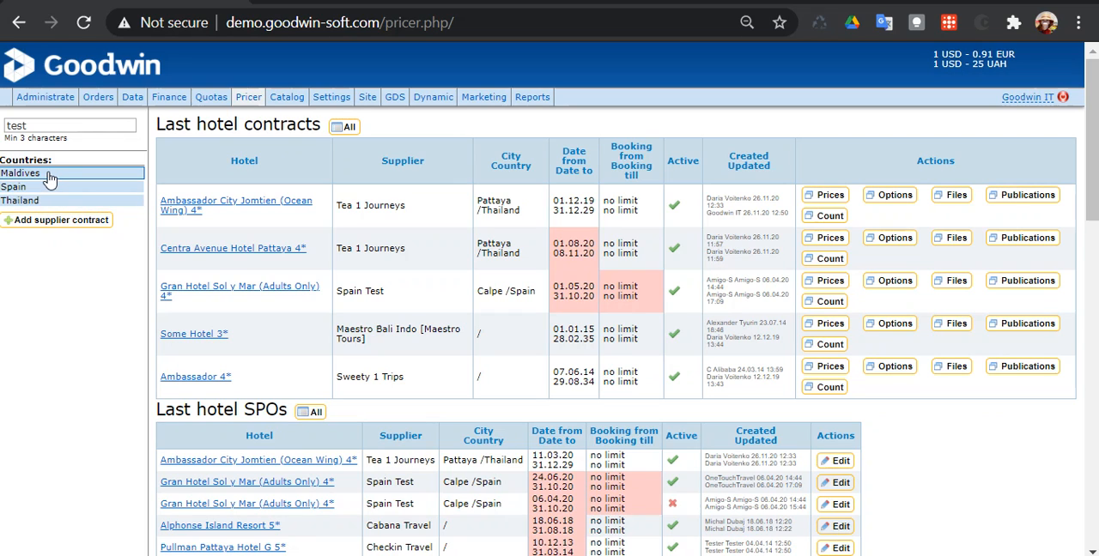
{"action": "left_click", "coordinate": [49, 177]}
{"action": "left_click", "coordinate": [49, 177]}
{"action": "left_click", "coordinate": [56, 204]}
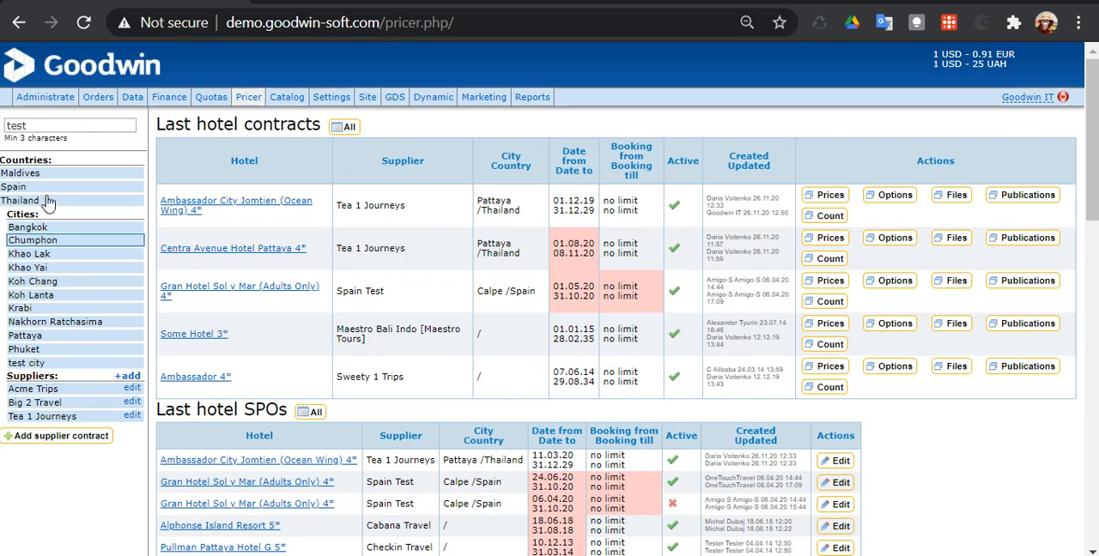
{"action": "left_click", "coordinate": [38, 342]}
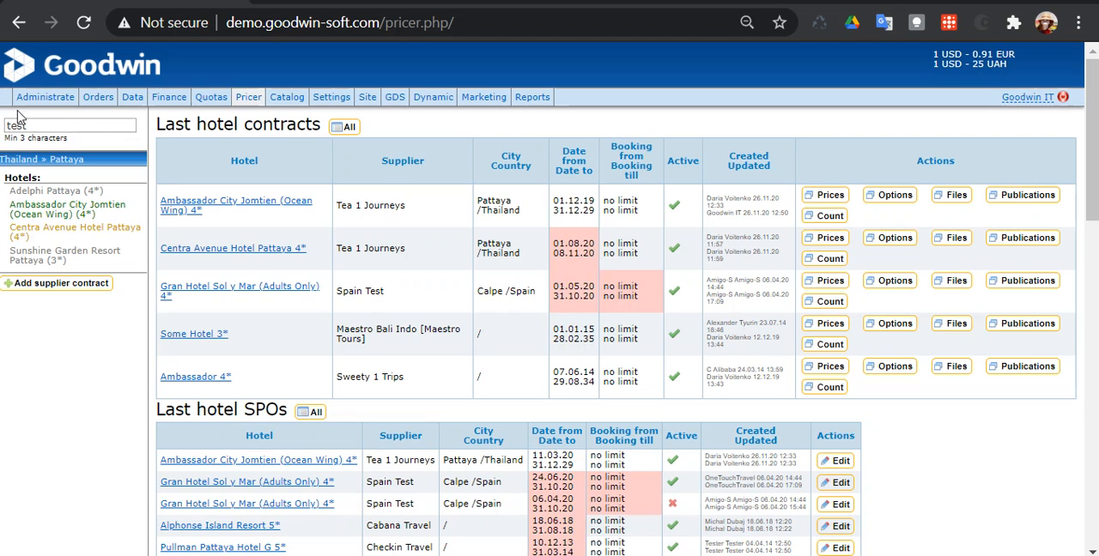
{"action": "left_click", "coordinate": [91, 193]}
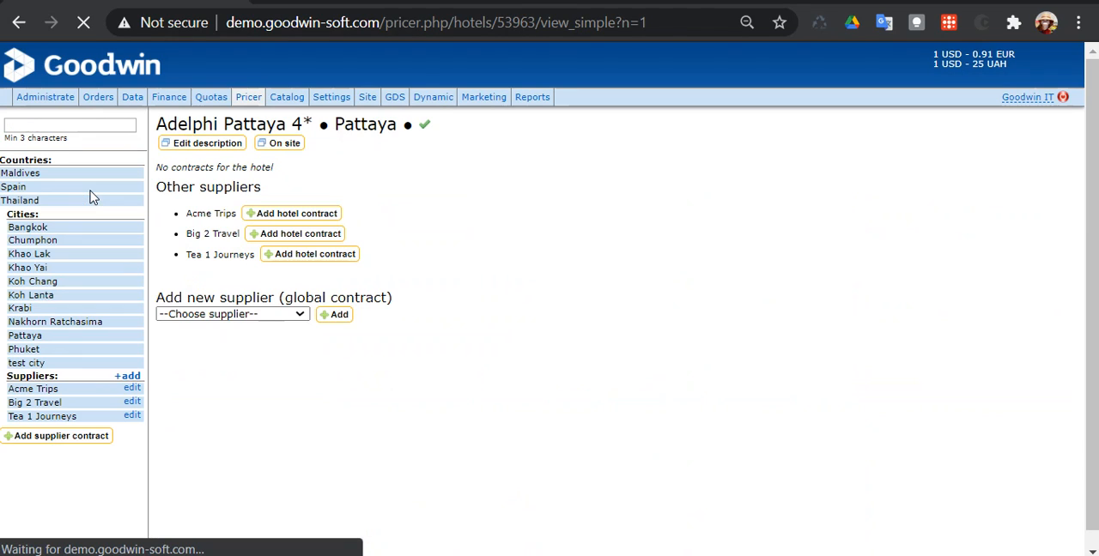
{"action": "left_click", "coordinate": [89, 189]}
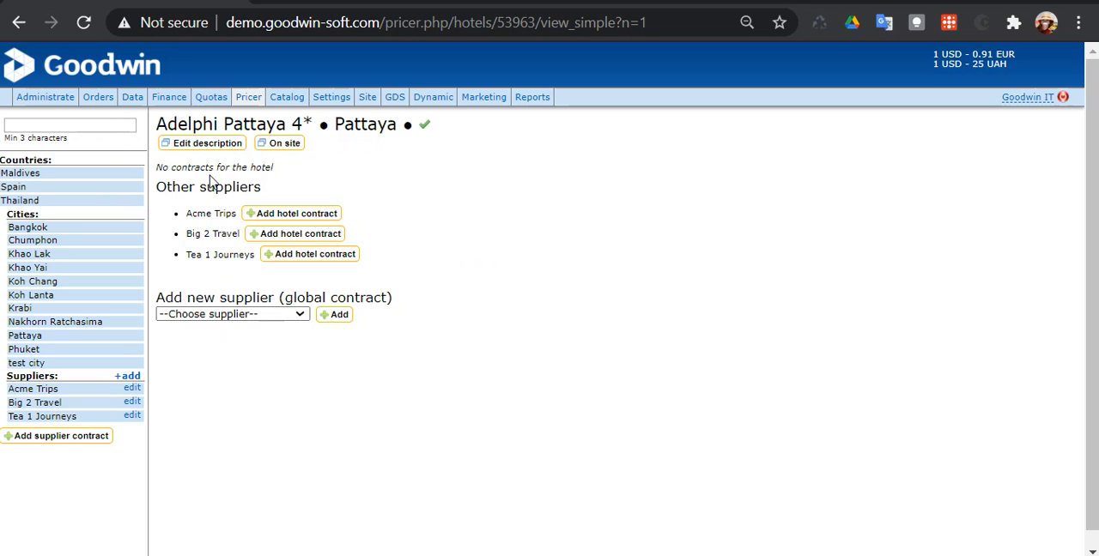
- Start a new global contract for Adelphi Pattaya with Waleed 1 Travel as the new supplier
{"action": "left_click", "coordinate": [204, 317]}
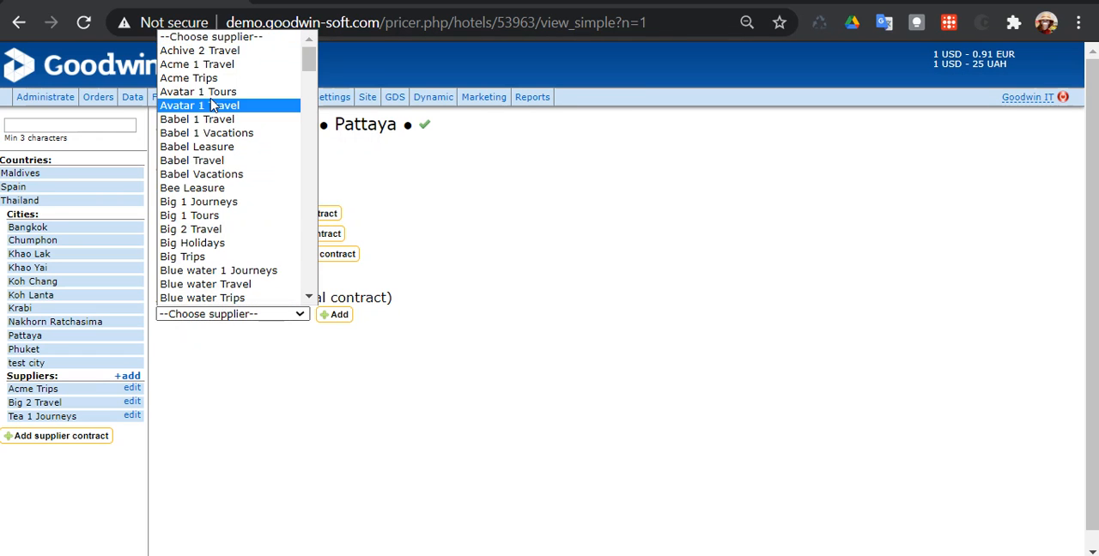
{"action": "scroll", "coordinate": [227, 116], "scroll_direction": "down", "scroll_amount": 20}
{"action": "scroll", "coordinate": [231, 120], "scroll_direction": "down", "scroll_amount": 3}
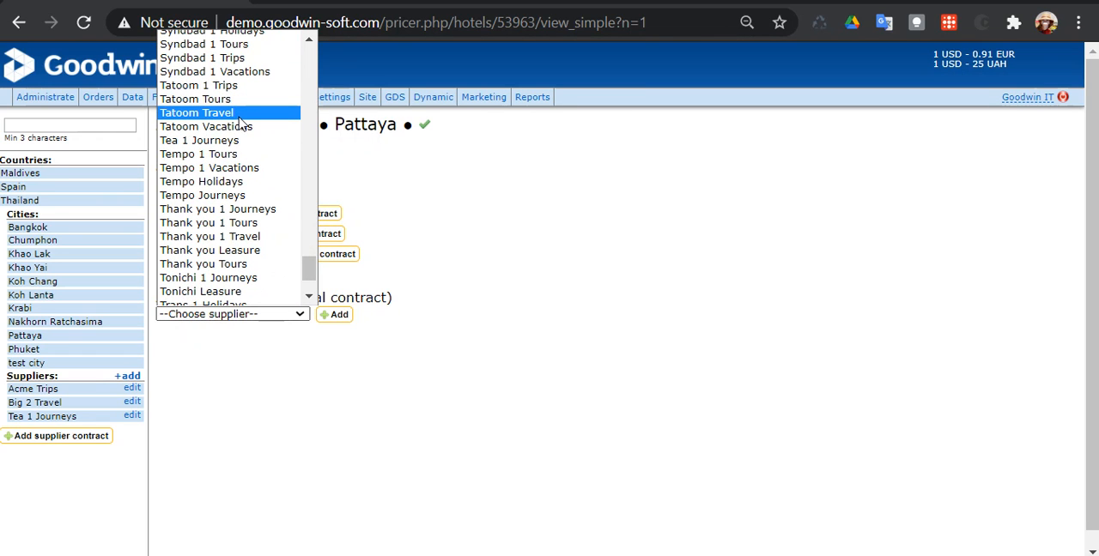
{"action": "scroll", "coordinate": [283, 283], "scroll_direction": "down", "scroll_amount": 3}
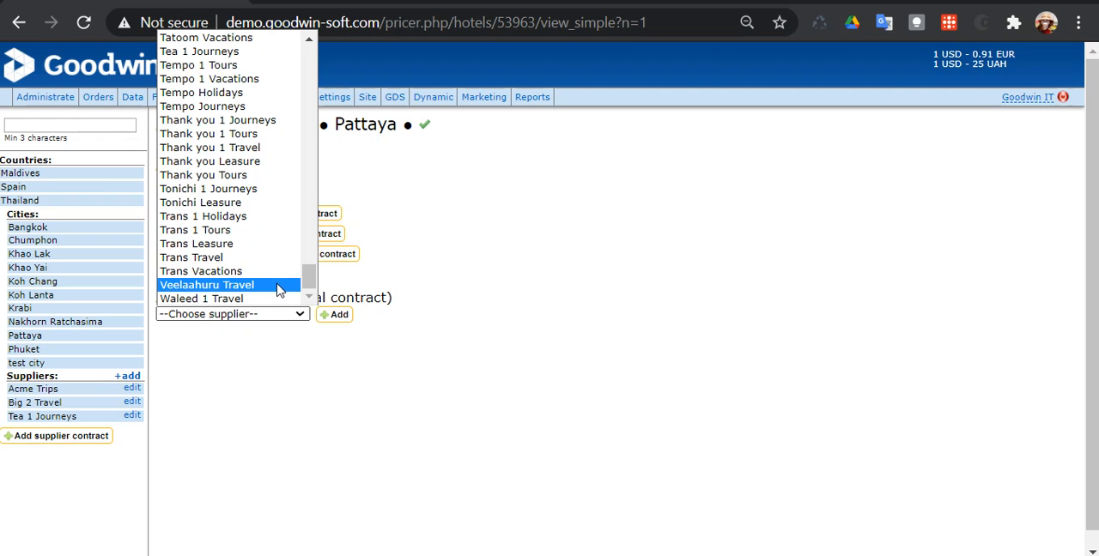
{"action": "scroll", "coordinate": [275, 275], "scroll_direction": "up", "scroll_amount": 10}
{"action": "scroll", "coordinate": [267, 261], "scroll_direction": "down", "scroll_amount": 10}
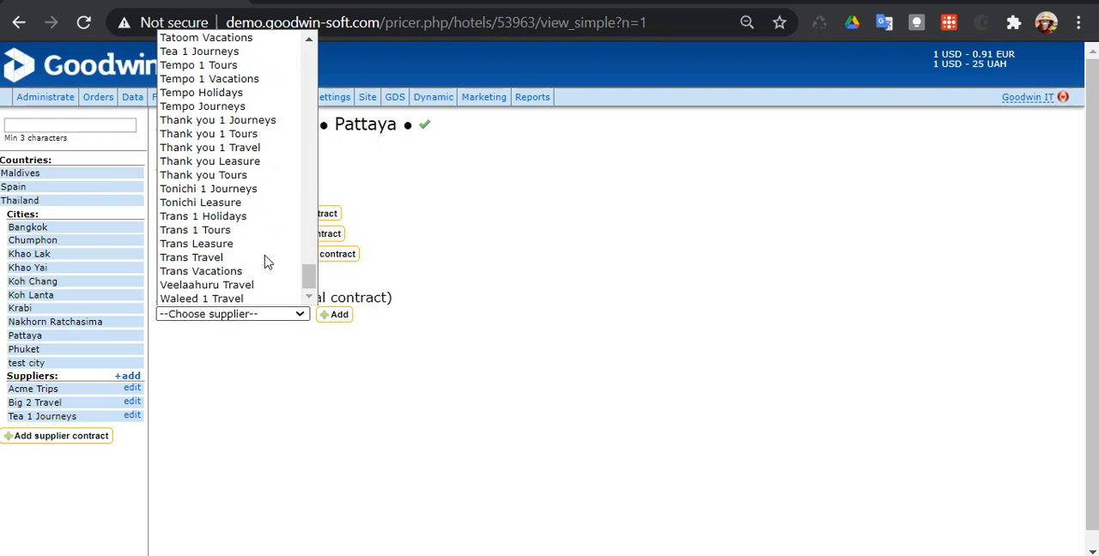
{"action": "left_click", "coordinate": [225, 299]}
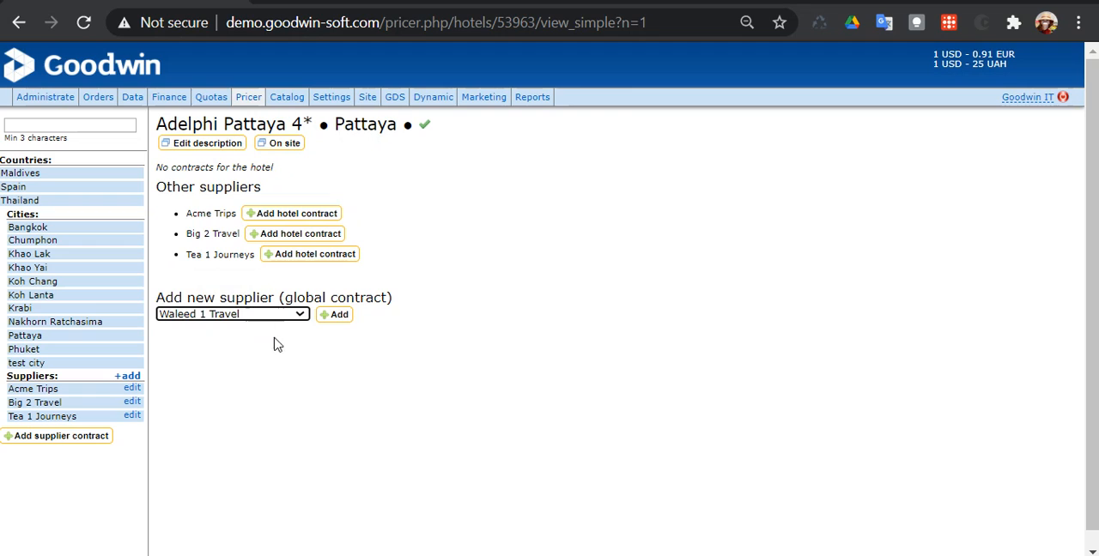
{"action": "left_click", "coordinate": [341, 319]}
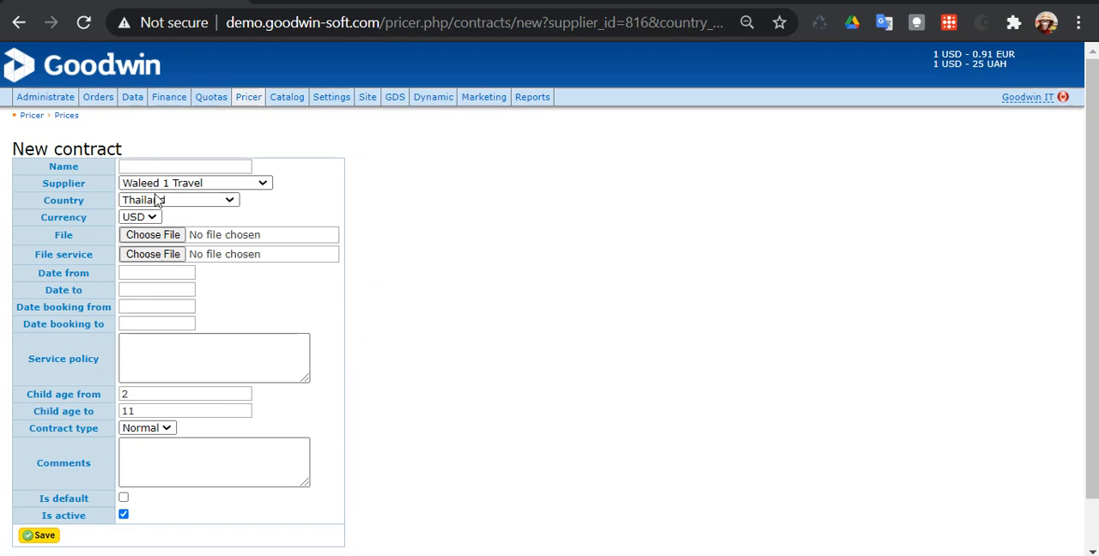
- Name the new contract "Waleed 1 Travel", keep USD and child ages 2 to 11, and save it
{"action": "left_click", "coordinate": [149, 161]}
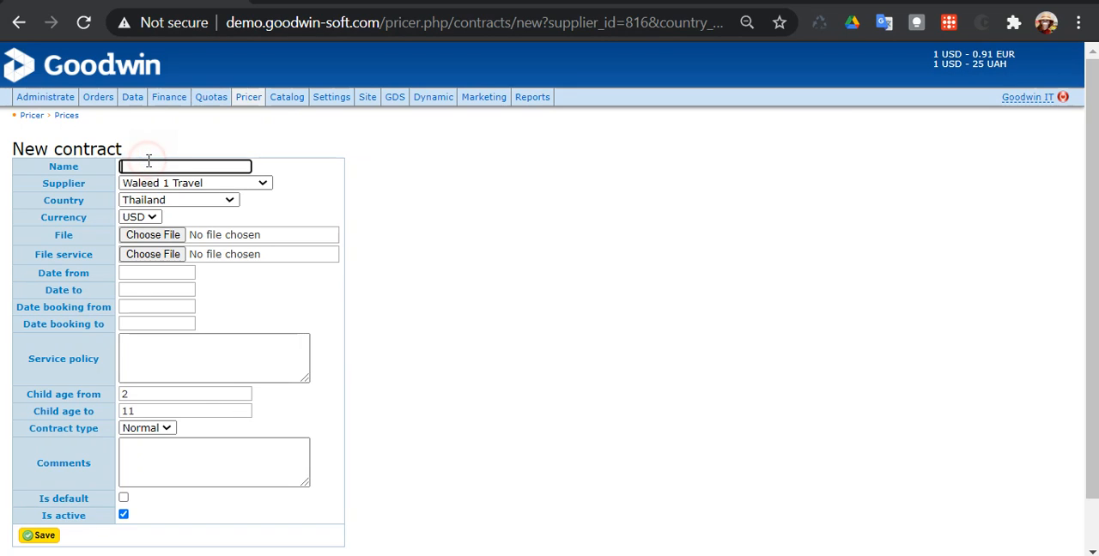
{"action": "type", "text": "Waleed 1 Travel"}
{"action": "left_click", "coordinate": [136, 218]}
{"action": "left_click", "coordinate": [135, 218]}
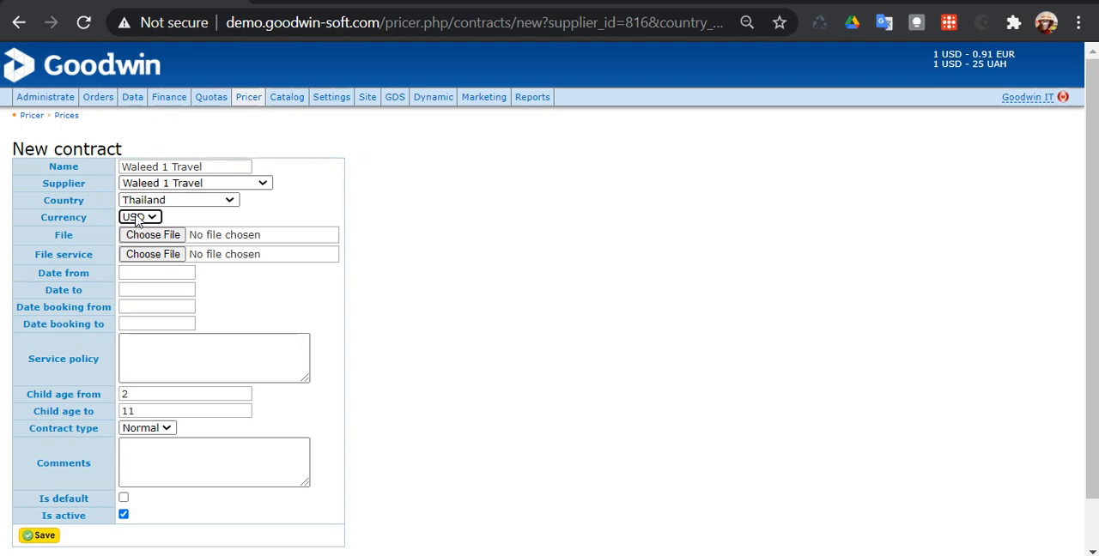
{"action": "left_click", "coordinate": [128, 395]}
{"action": "left_click", "coordinate": [141, 413]}
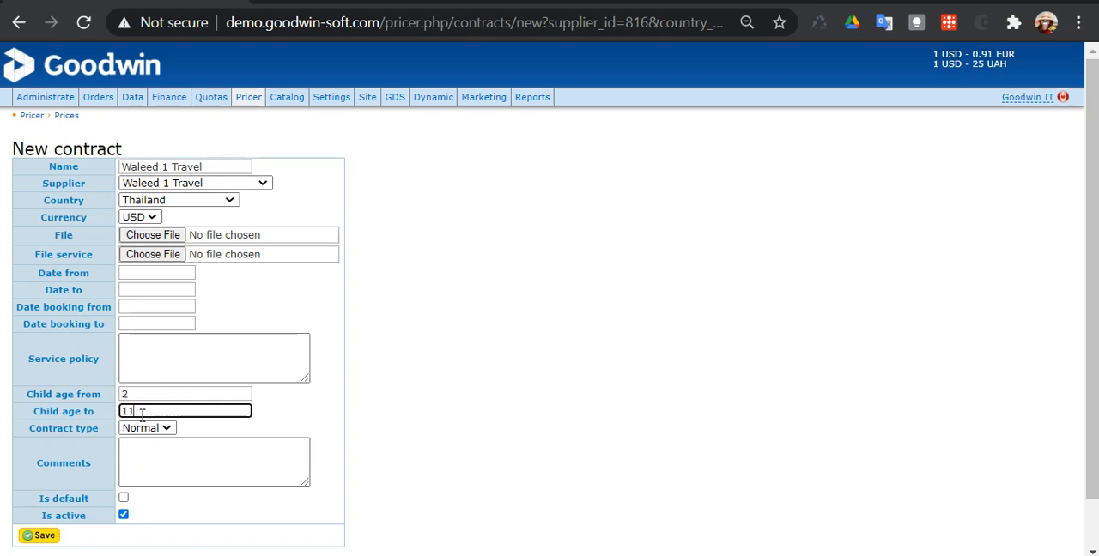
{"action": "left_click", "coordinate": [40, 537]}
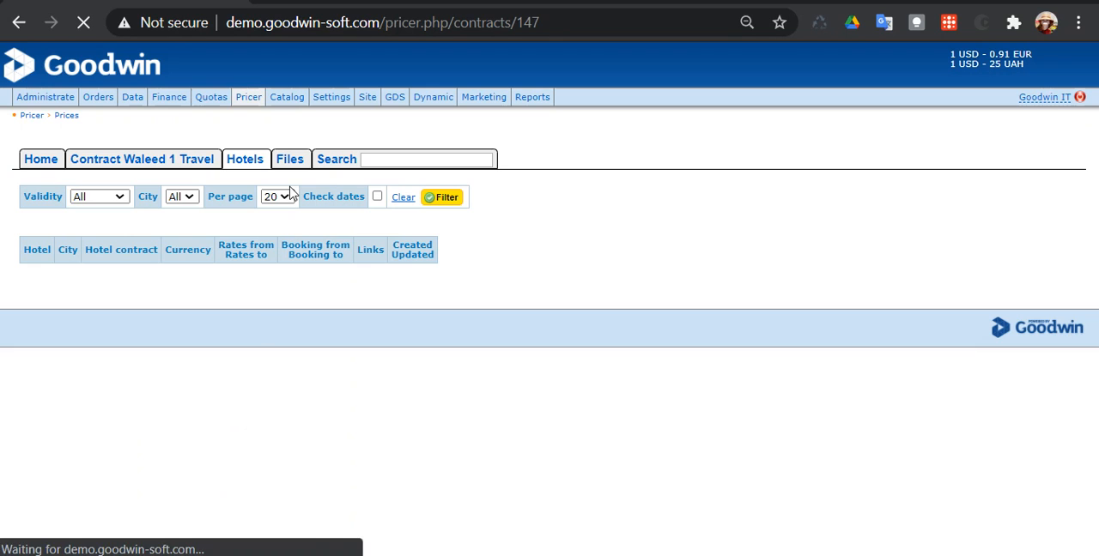
- Return to the Pricer overview, reopen Adelphi Pattaya and check for Waleed 1 Travel among its other suppliers
{"action": "left_click", "coordinate": [57, 169]}
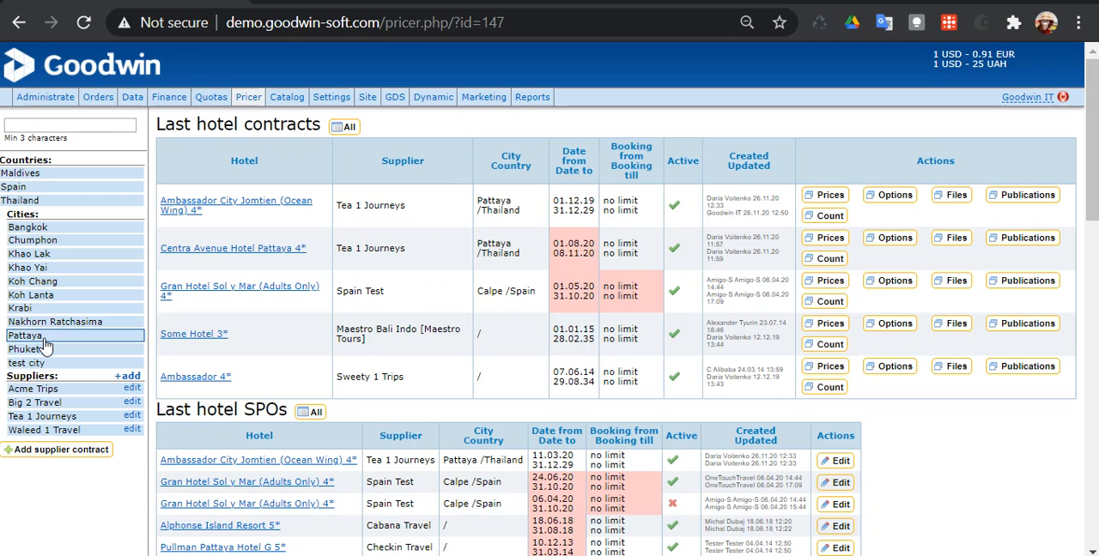
{"action": "left_click", "coordinate": [44, 339]}
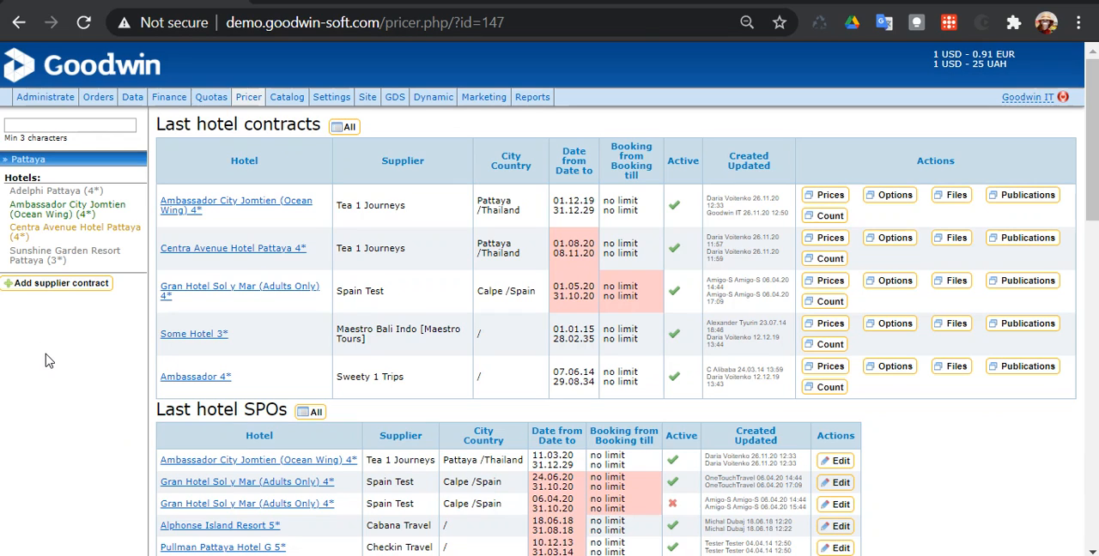
{"action": "left_click", "coordinate": [54, 193]}
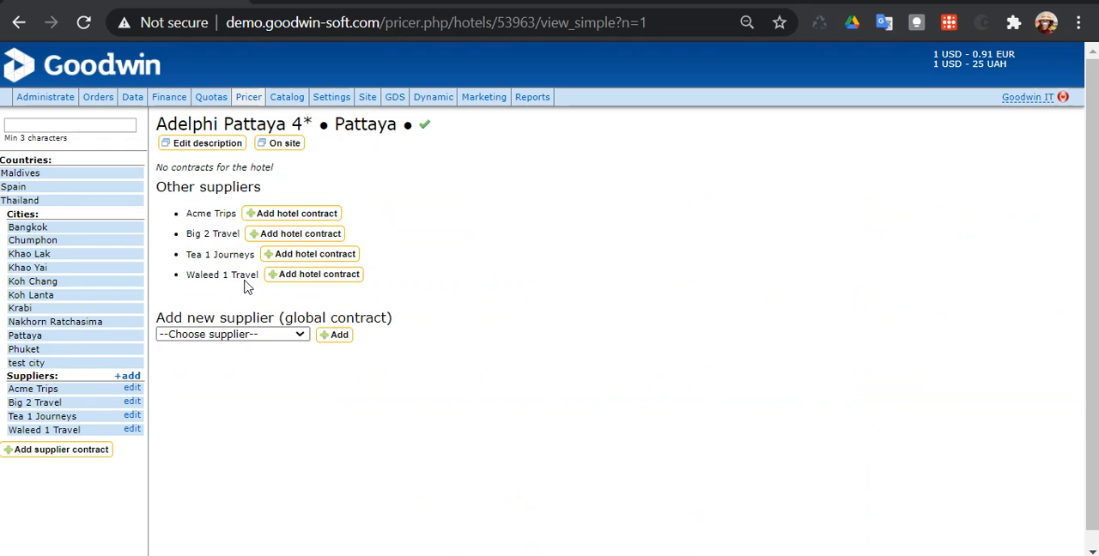
{"action": "left_click_drag", "start_coordinate": [186, 275], "coordinate": [262, 270]}
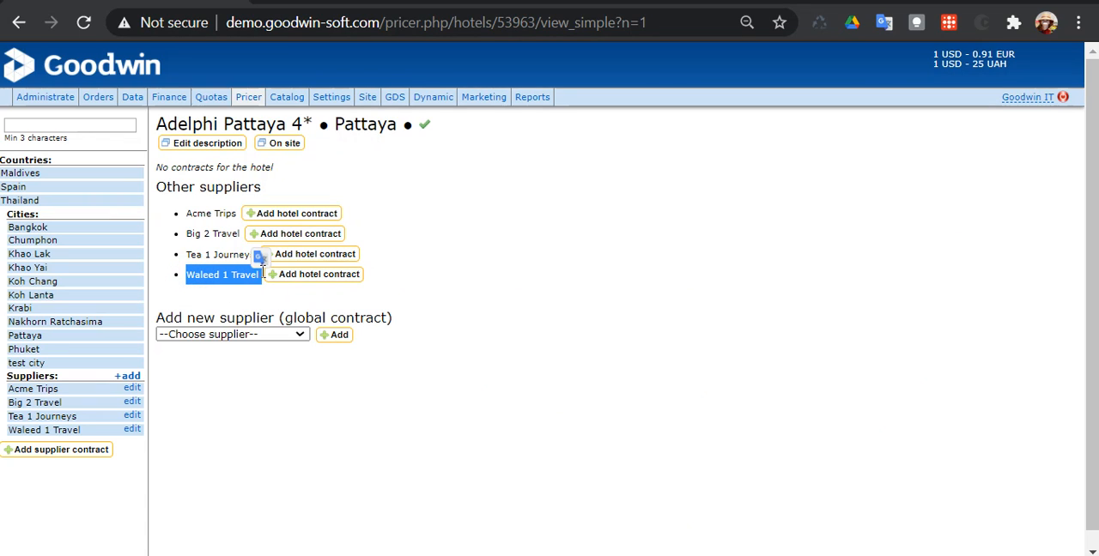
{"action": "left_click", "coordinate": [440, 301]}
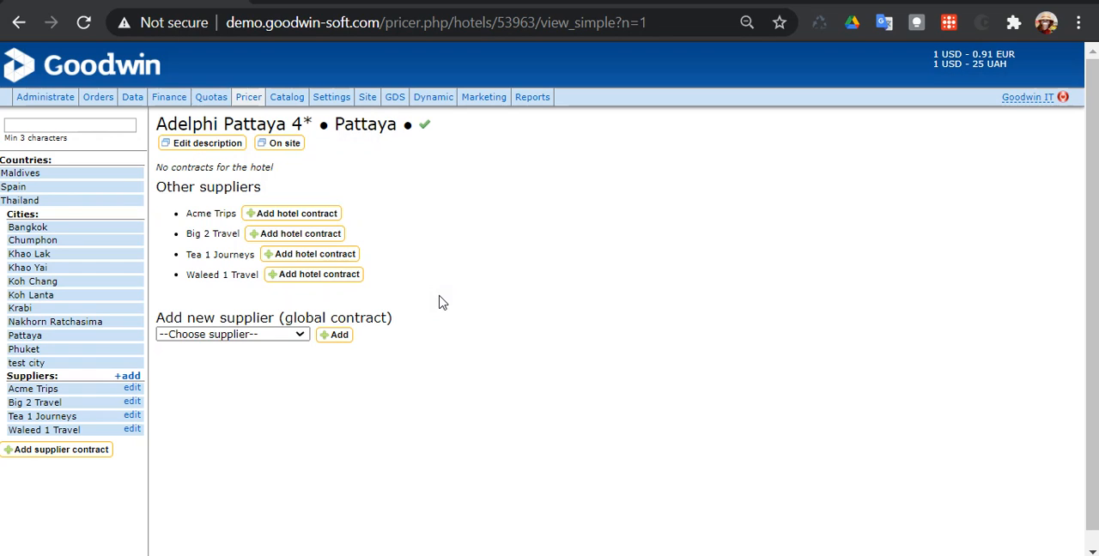
- Open Pattaya's Ambassador City Jomtien (Ocean Wing) and review its contract, prices, promotions, SPOs, cancel options and supplier-adding options
{"action": "left_click", "coordinate": [39, 339]}
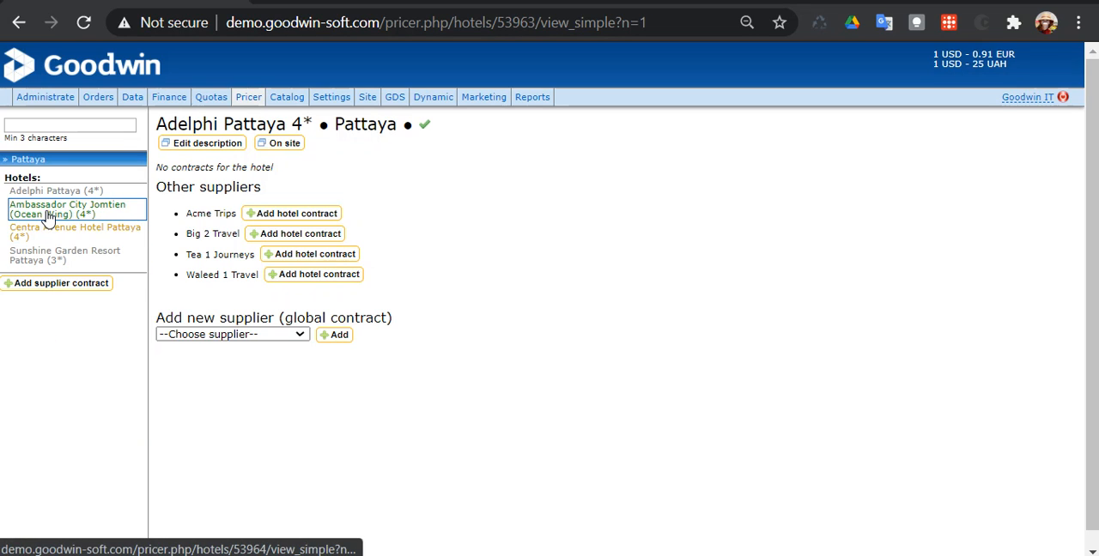
{"action": "left_click", "coordinate": [49, 216]}
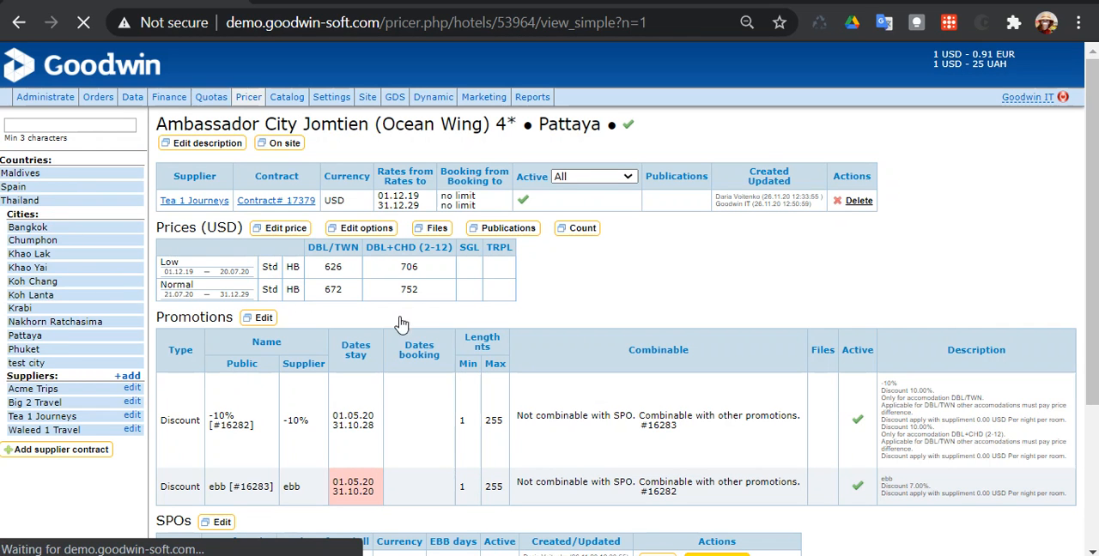
{"action": "scroll", "coordinate": [509, 273], "scroll_direction": "down", "scroll_amount": 3}
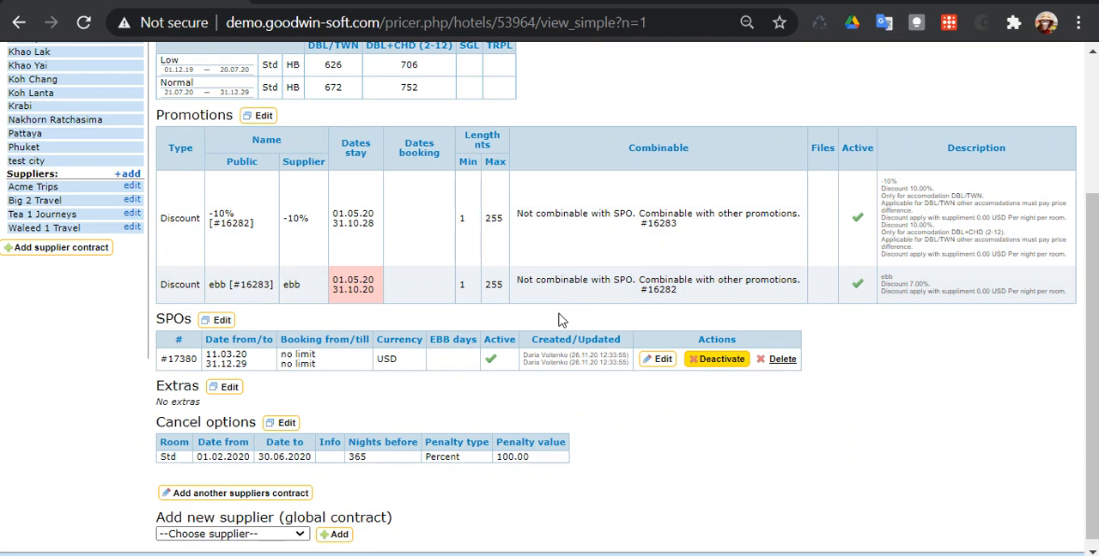
{"action": "scroll", "coordinate": [558, 319], "scroll_direction": "up", "scroll_amount": 3}
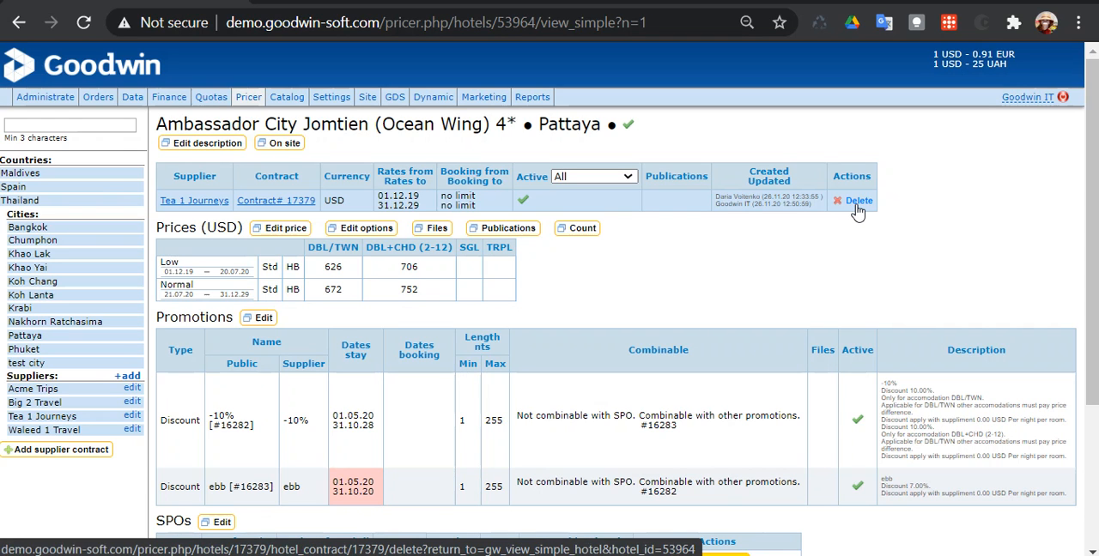
{"action": "scroll", "coordinate": [736, 316], "scroll_direction": "down", "scroll_amount": 3}
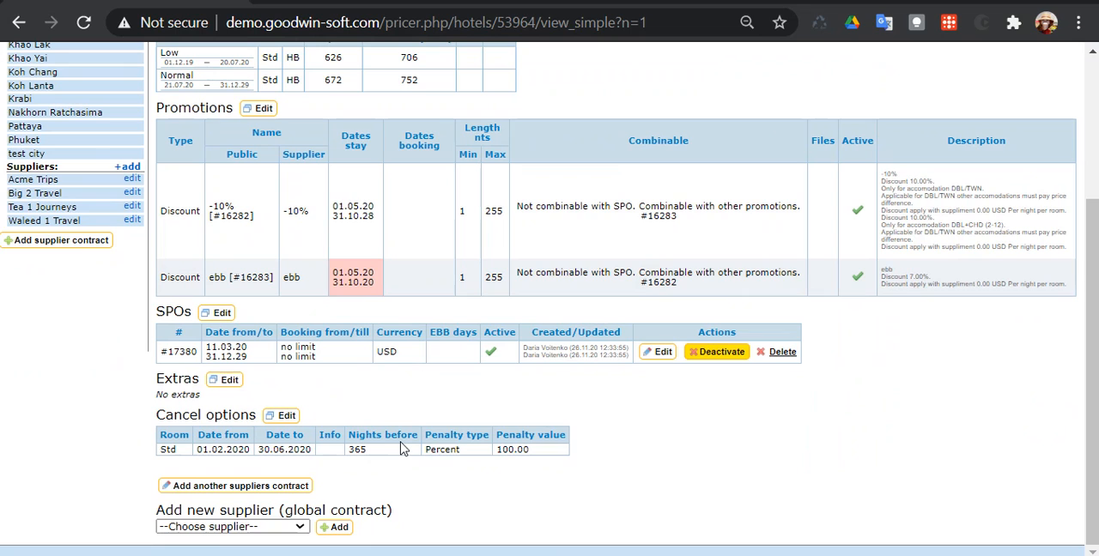
{"action": "left_click", "coordinate": [297, 528]}
{"action": "left_click", "coordinate": [299, 533]}
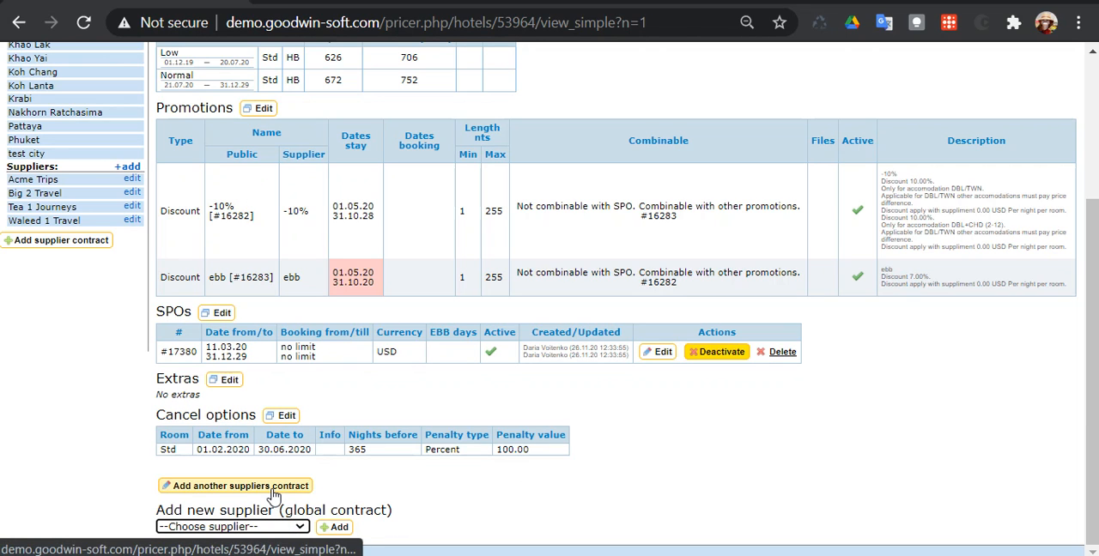
- Add an Acme Trips hotel contract to Ambassador City Jomtien (Ocean Wing) and look over the new contract's options
{"action": "left_click", "coordinate": [257, 486]}
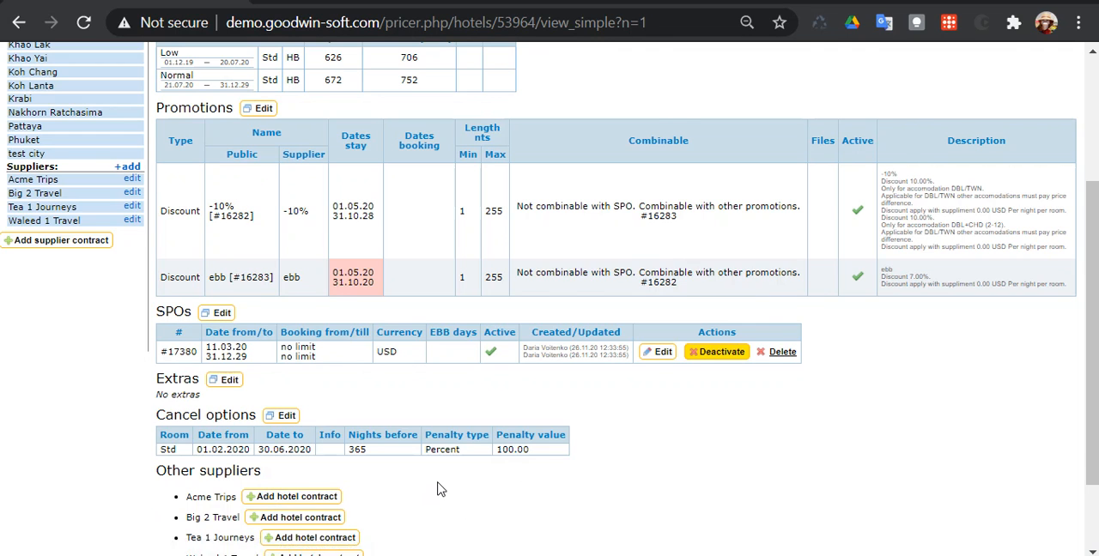
{"action": "scroll", "coordinate": [437, 485], "scroll_direction": "down", "scroll_amount": 2}
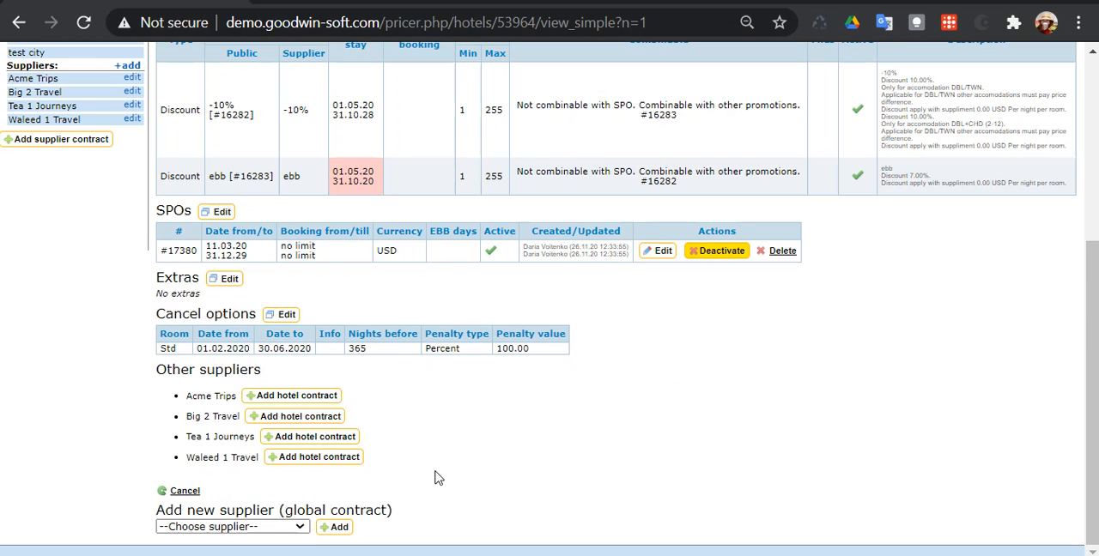
{"action": "left_click", "coordinate": [302, 401]}
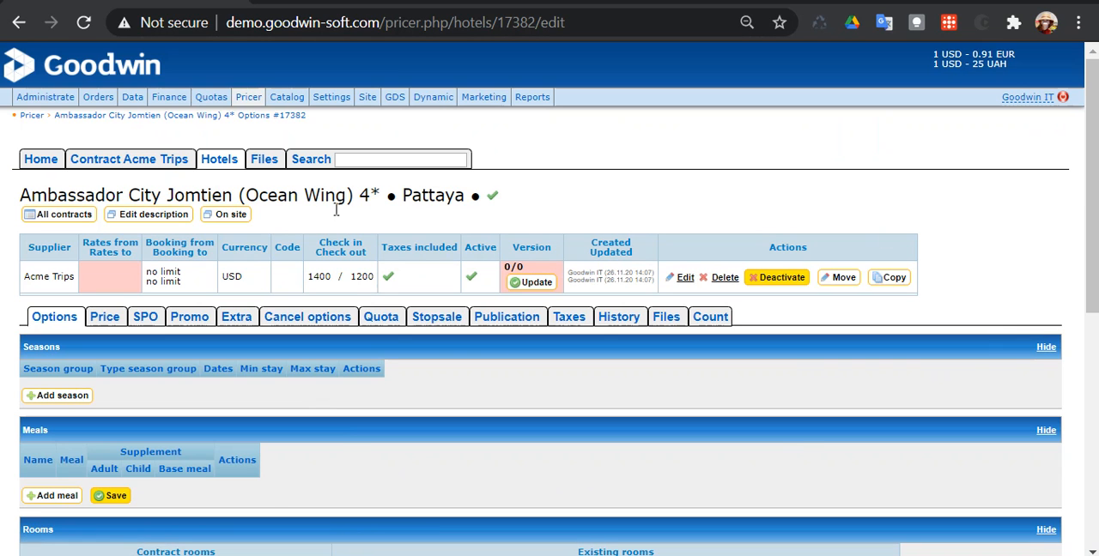
{"action": "scroll", "coordinate": [438, 344], "scroll_direction": "down", "scroll_amount": 5}
{"action": "scroll", "coordinate": [420, 392], "scroll_direction": "up", "scroll_amount": 5}
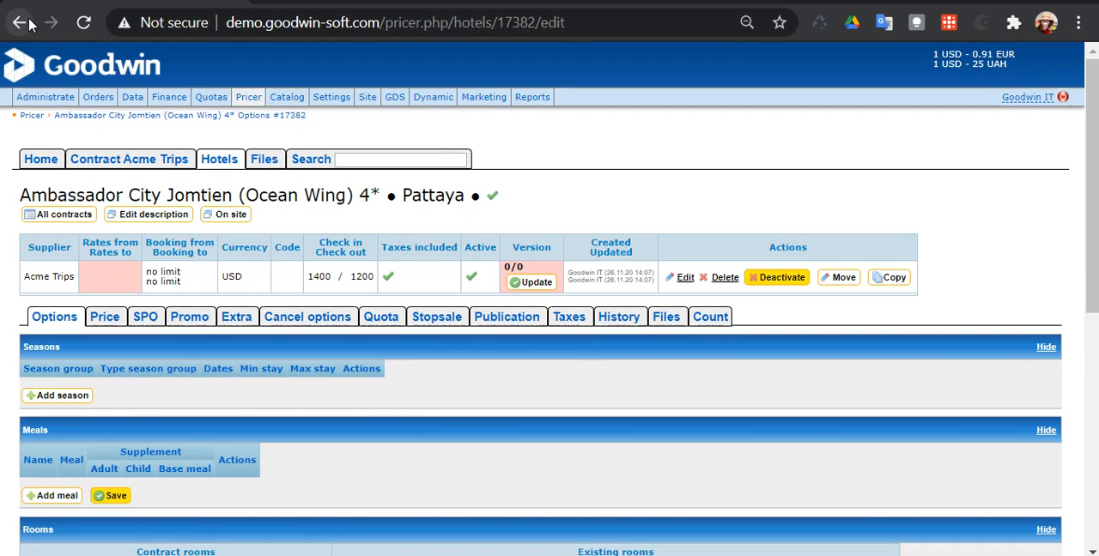
- Return to the hotel's list of all contracts and view the supplier choices for a new global contract
{"action": "left_click", "coordinate": [72, 221]}
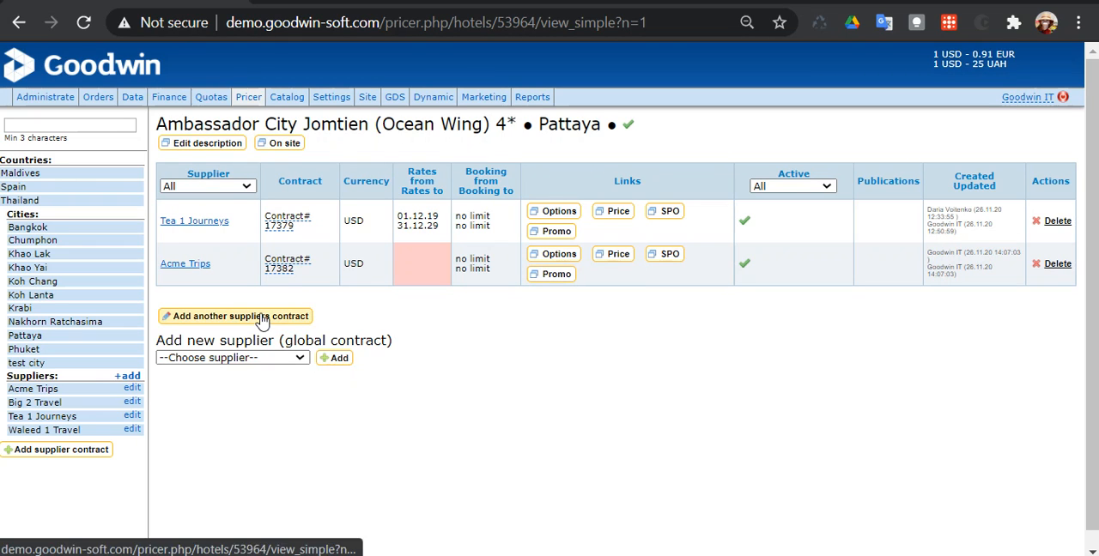
{"action": "left_click", "coordinate": [265, 358]}
{"action": "left_click", "coordinate": [266, 357]}
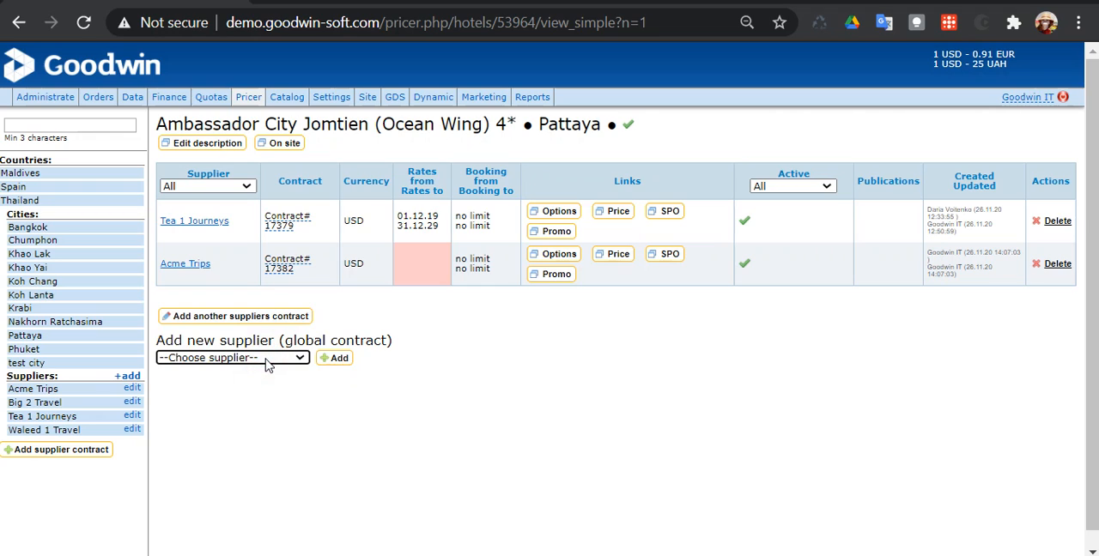